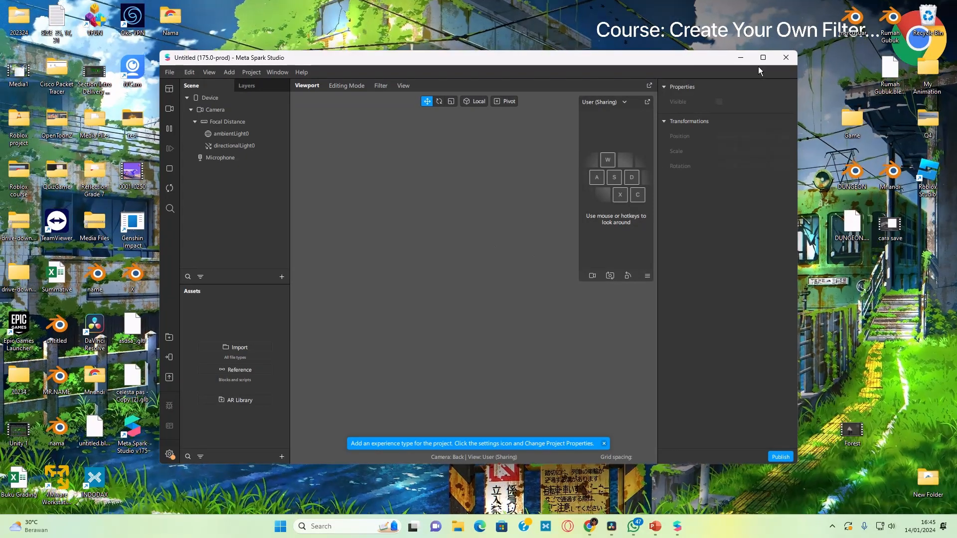
Maximize the untitled project's window and look over the empty scene and the simulated device camera.
{"action": "left_click", "coordinate": [762, 59]}
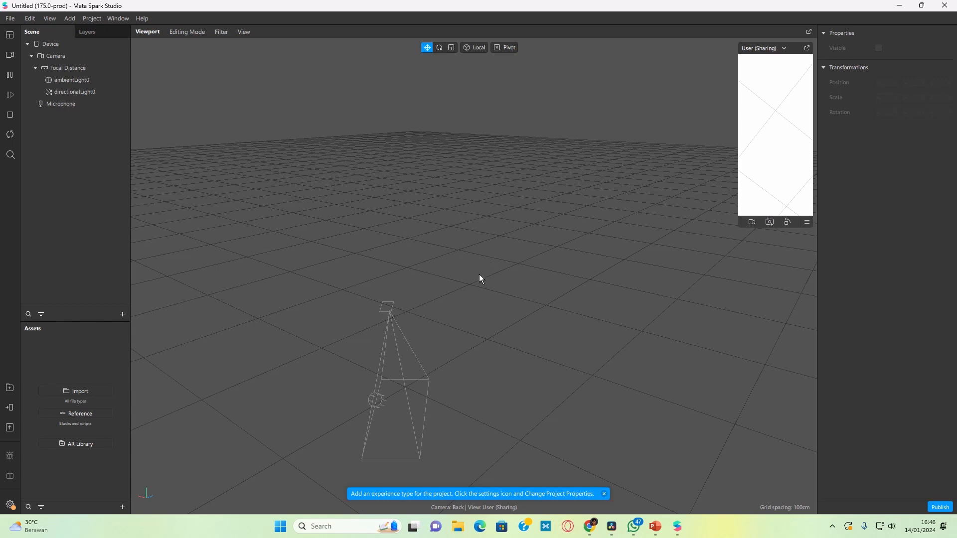
{"action": "right_click_drag", "start_coordinate": [480, 278], "coordinate": [505, 261]}
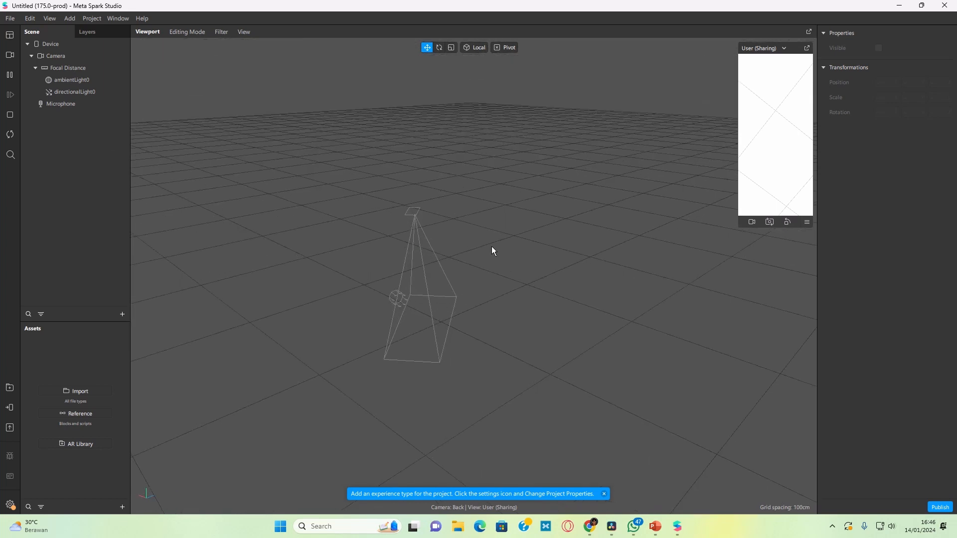
{"action": "mouse_move", "coordinate": [777, 106]}
{"action": "left_mouse_down"}
{"action": "mouse_move", "coordinate": [758, 150]}
{"action": "mouse_move", "coordinate": [763, 30]}
{"action": "mouse_move", "coordinate": [775, 119]}
{"action": "left_mouse_up"}
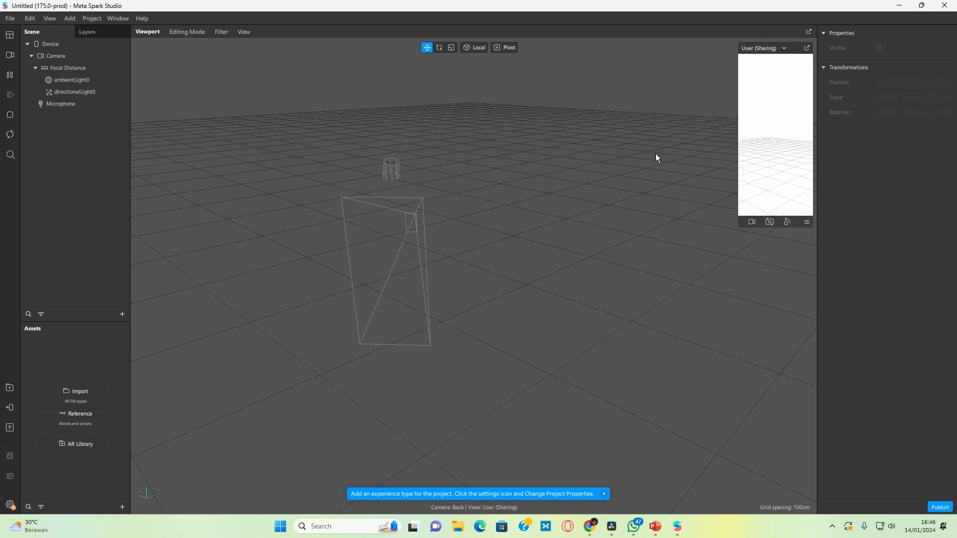
{"action": "right_click_drag", "start_coordinate": [626, 200], "coordinate": [131, 131]}
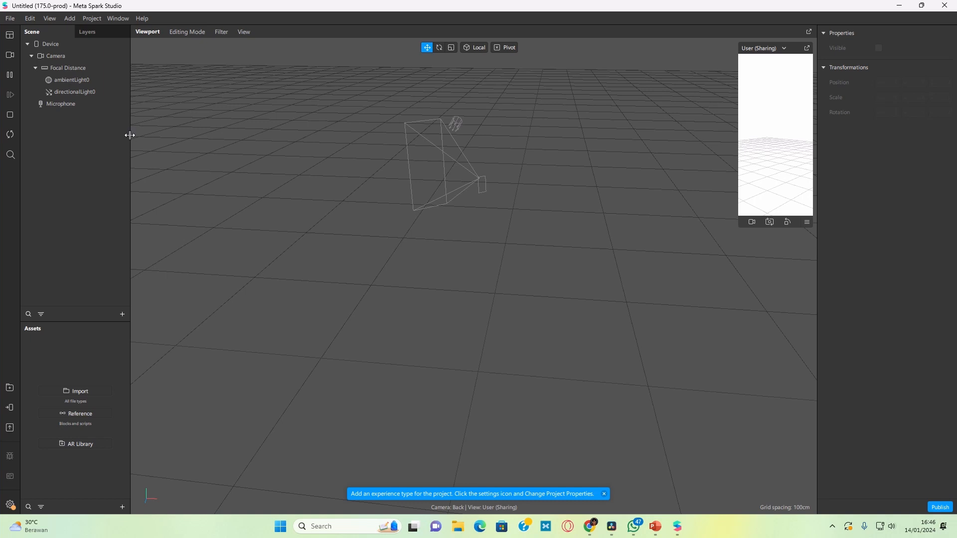
{"action": "right_click", "coordinate": [51, 131]}
{"action": "left_click", "coordinate": [78, 184]}
{"action": "right_click", "coordinate": [74, 159]}
{"action": "mouse_move", "coordinate": [88, 166]}
{"action": "left_click", "coordinate": [93, 309]}
{"action": "right_click", "coordinate": [71, 191]}
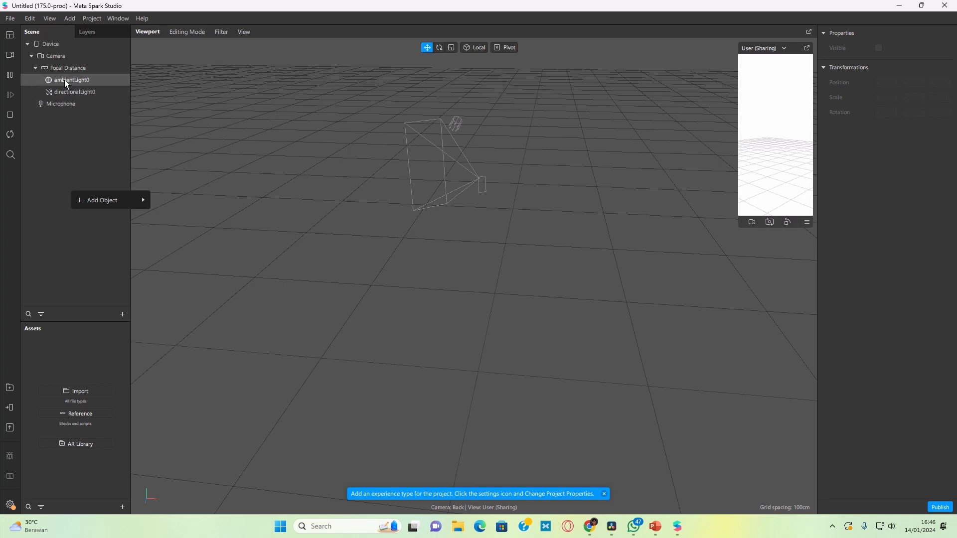
{"action": "left_click", "coordinate": [80, 33]}
{"action": "left_click", "coordinate": [55, 32]}
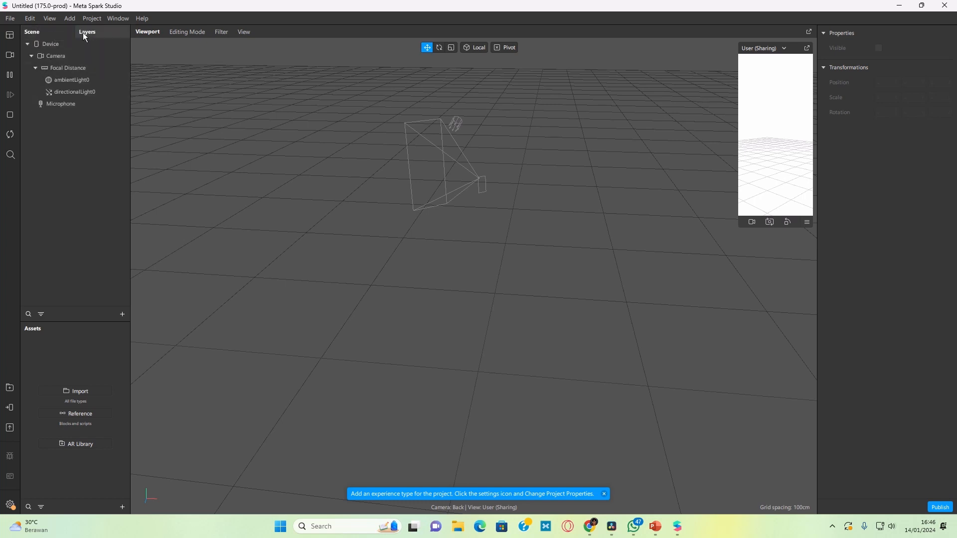
Add a Plane Tracker object to the scene.
{"action": "right_click", "coordinate": [55, 151]}
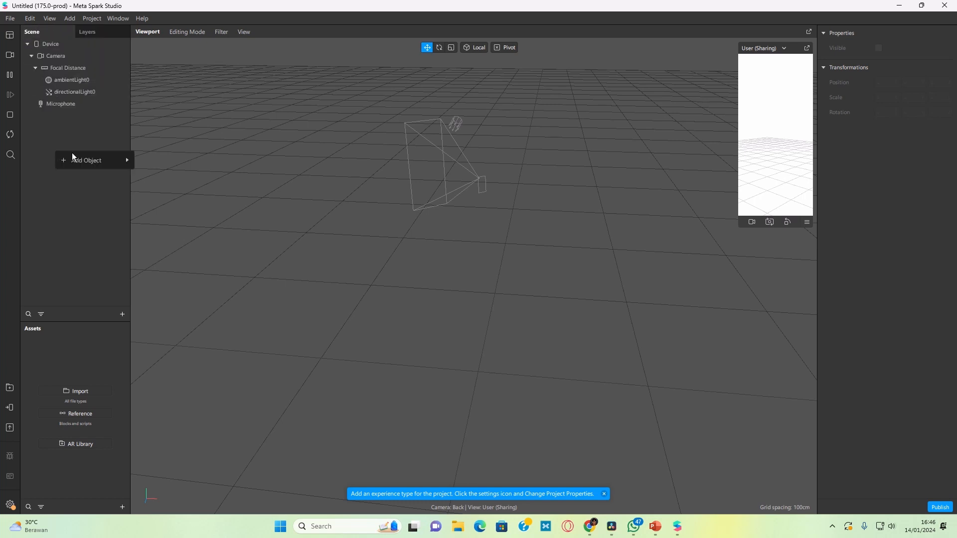
{"action": "mouse_move", "coordinate": [90, 160]}
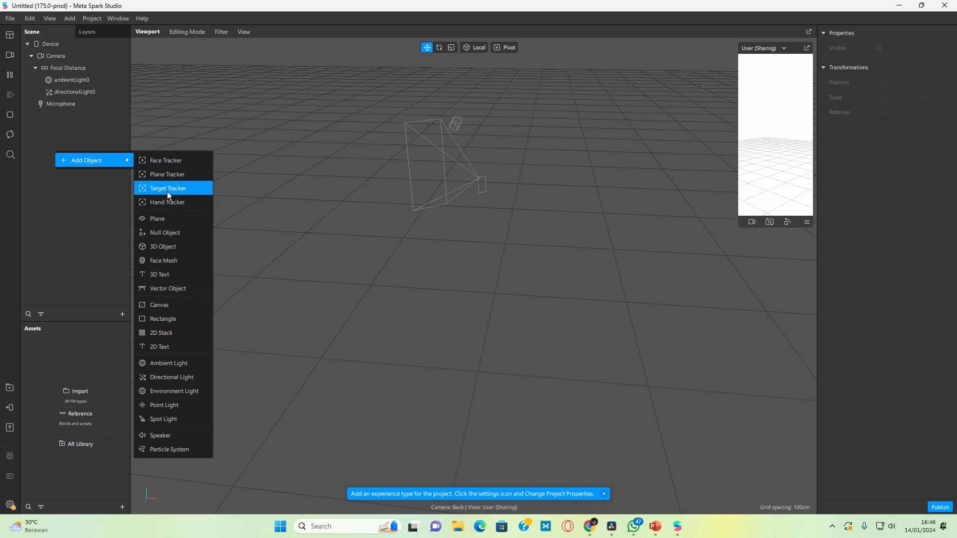
{"action": "left_click", "coordinate": [164, 176]}
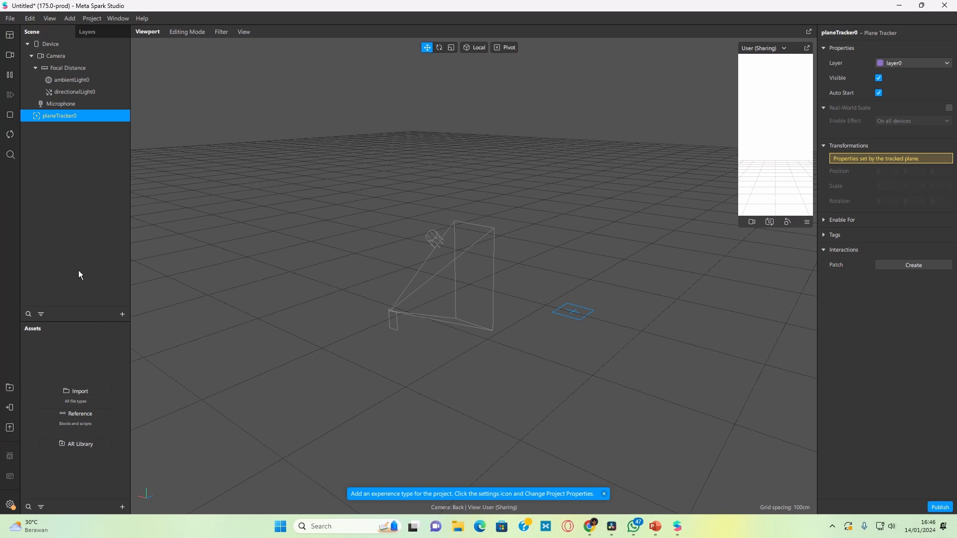
Open the AR Library and look through its 3D Objects, Music and Sound, and Script Packages categories.
{"action": "left_click", "coordinate": [10, 389]}
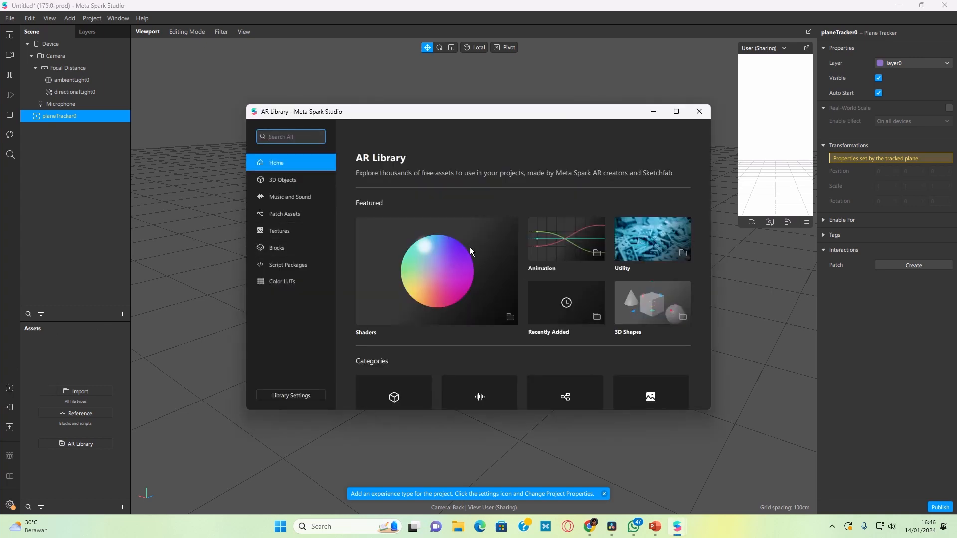
{"action": "left_click", "coordinate": [289, 182]}
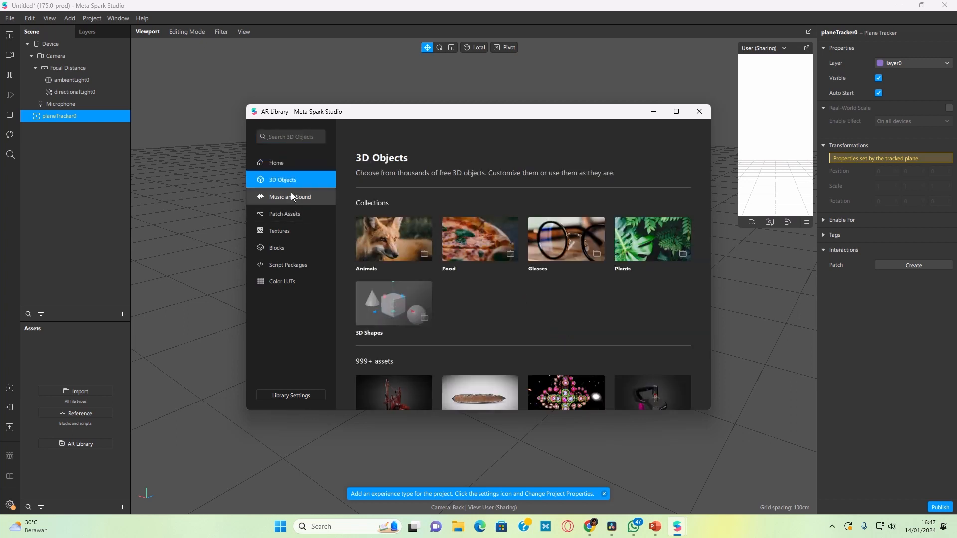
{"action": "left_click", "coordinate": [292, 198]}
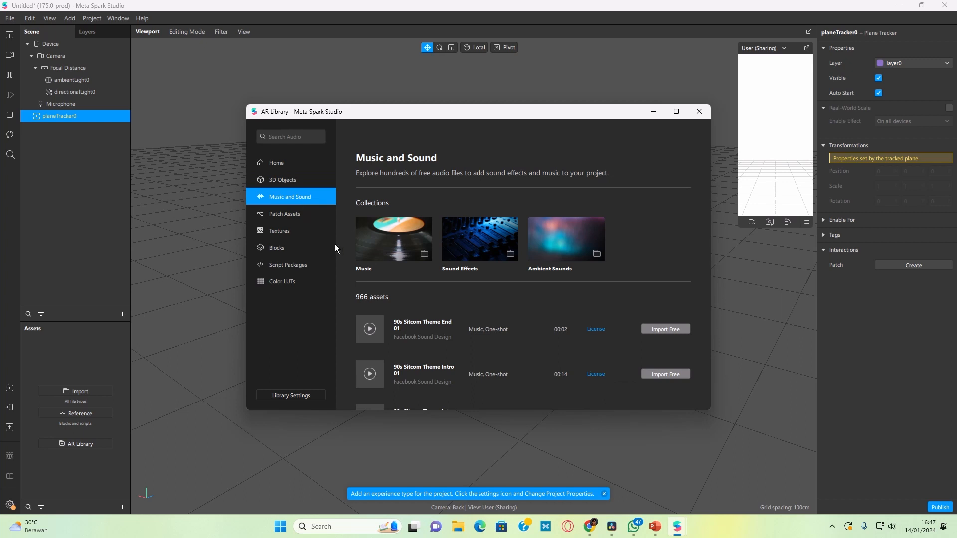
{"action": "left_click", "coordinate": [287, 180]}
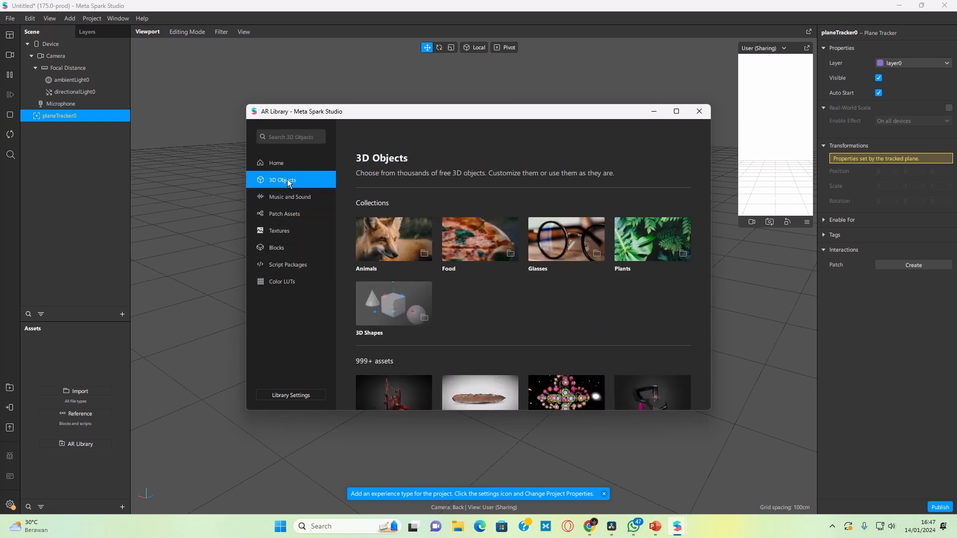
{"action": "left_click", "coordinate": [284, 268]}
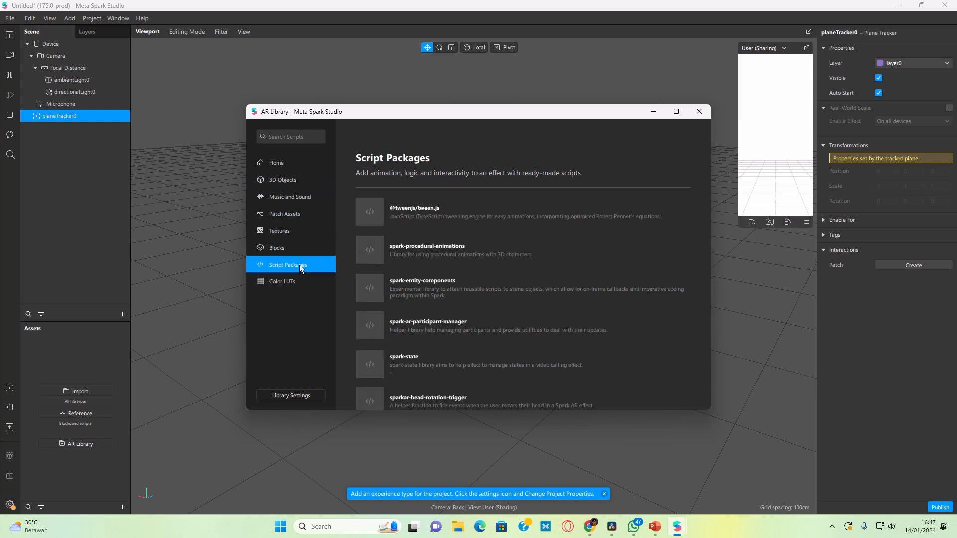
{"action": "scroll", "coordinate": [428, 284], "scroll_direction": "down", "scroll_amount": 3}
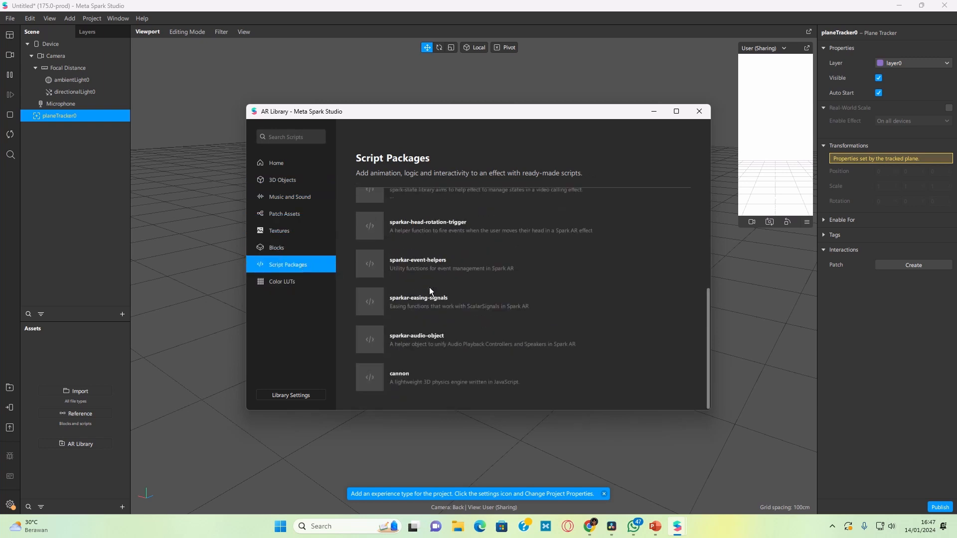
{"action": "scroll", "coordinate": [419, 288], "scroll_direction": "up", "scroll_amount": 3}
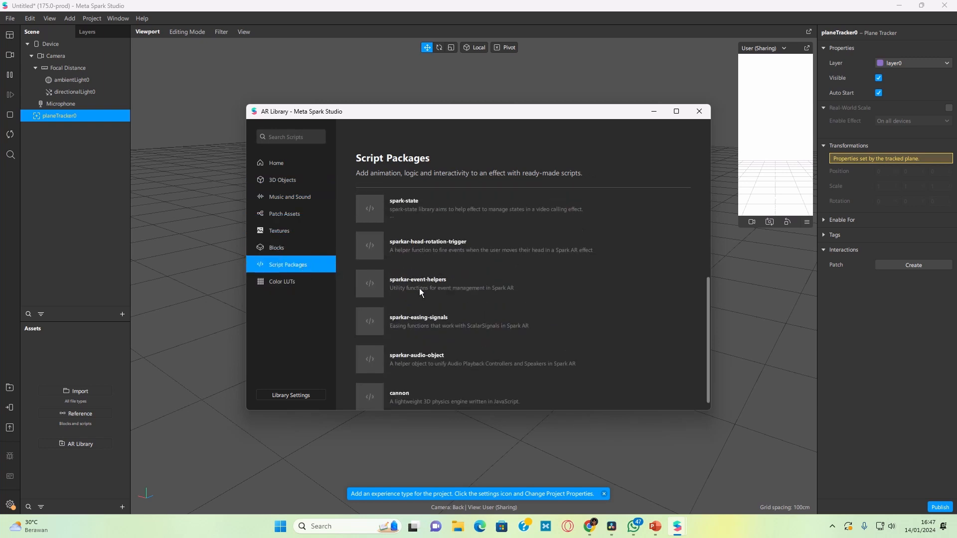
Search the library's 3D objects for "pokeball" and import the free Pokemon Basic Pokeball model.
{"action": "left_click", "coordinate": [286, 184]}
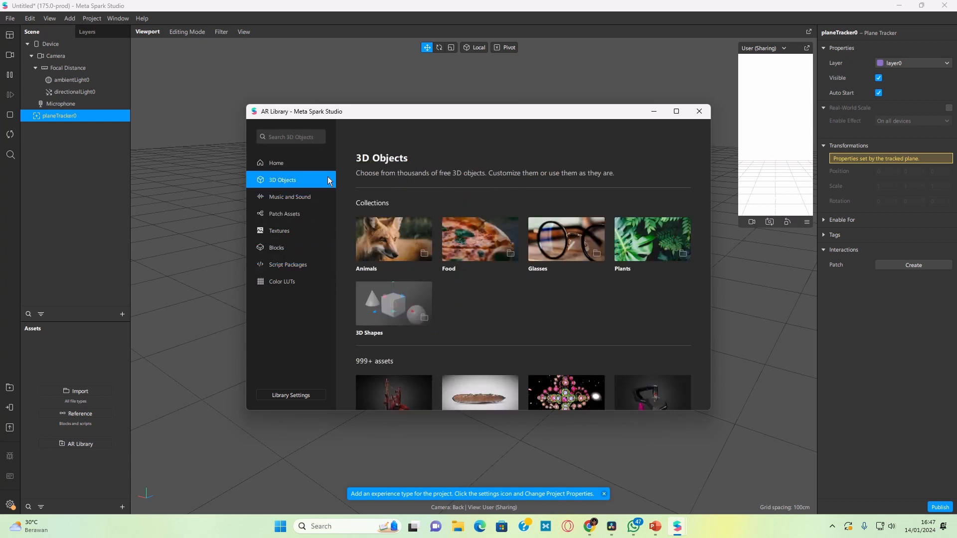
{"action": "left_click", "coordinate": [296, 138]}
{"action": "type", "text": "pokeball"}
{"action": "key", "text": "Return"}
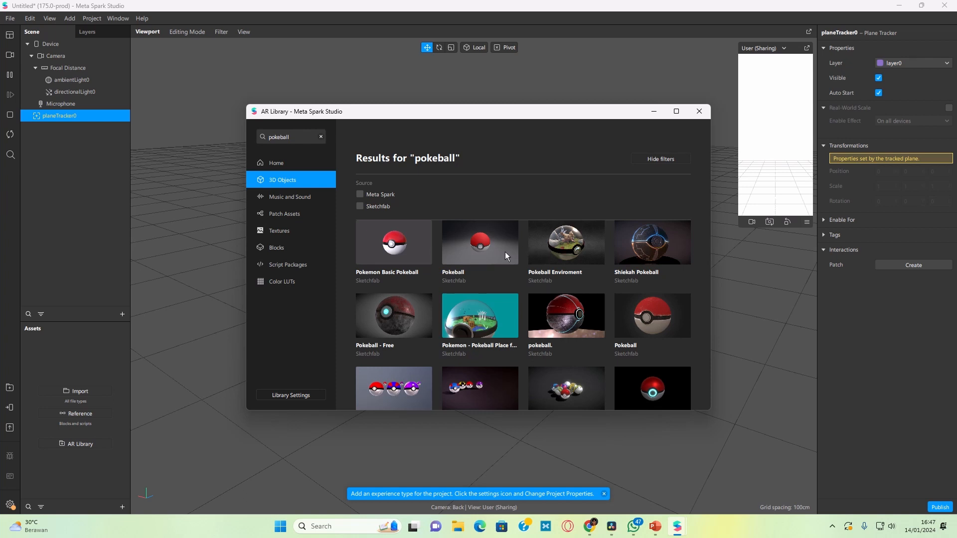
{"action": "left_click", "coordinate": [402, 250]}
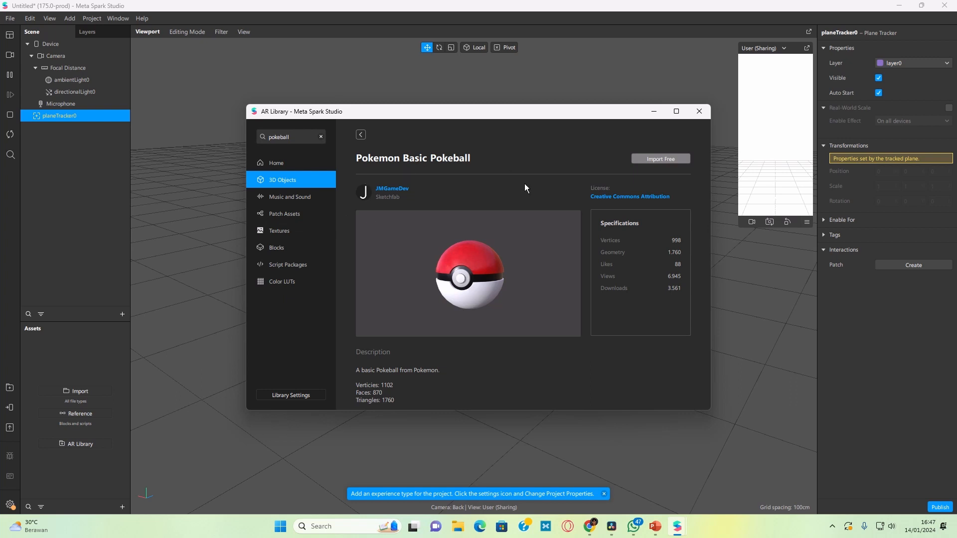
{"action": "left_click", "coordinate": [670, 160]}
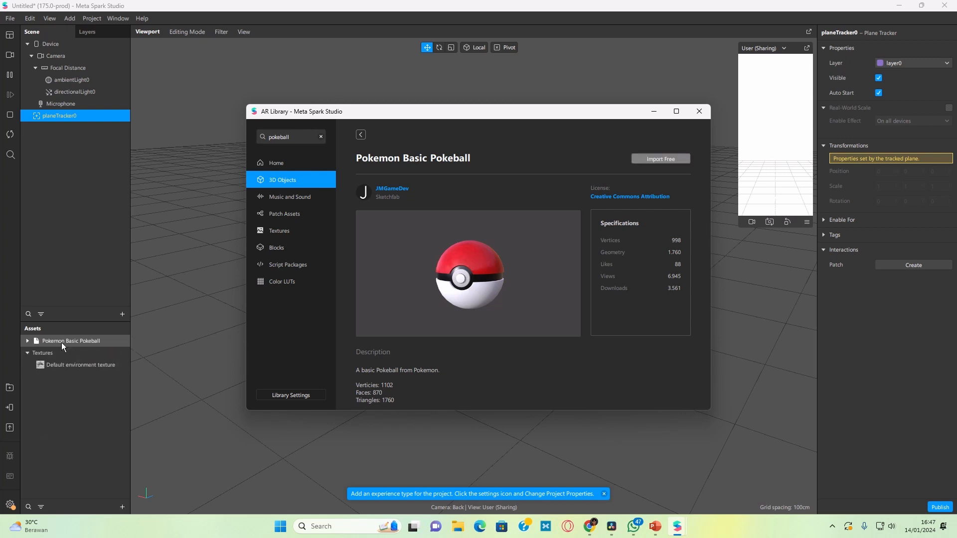
Place the Pokemon Basic Pokeball asset in the scene and nest it under Microphone.
{"action": "left_click", "coordinate": [75, 344]}
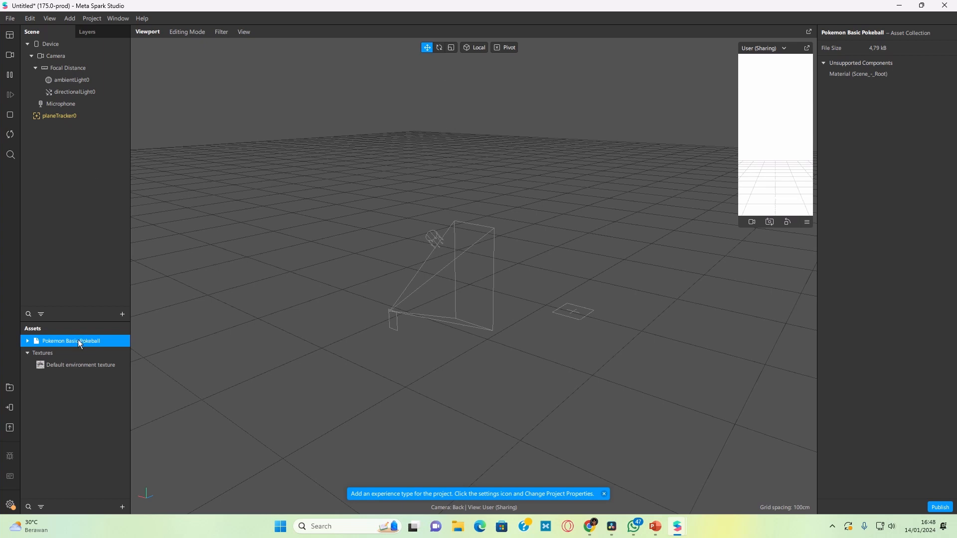
{"action": "left_click_drag", "start_coordinate": [83, 339], "coordinate": [83, 115]}
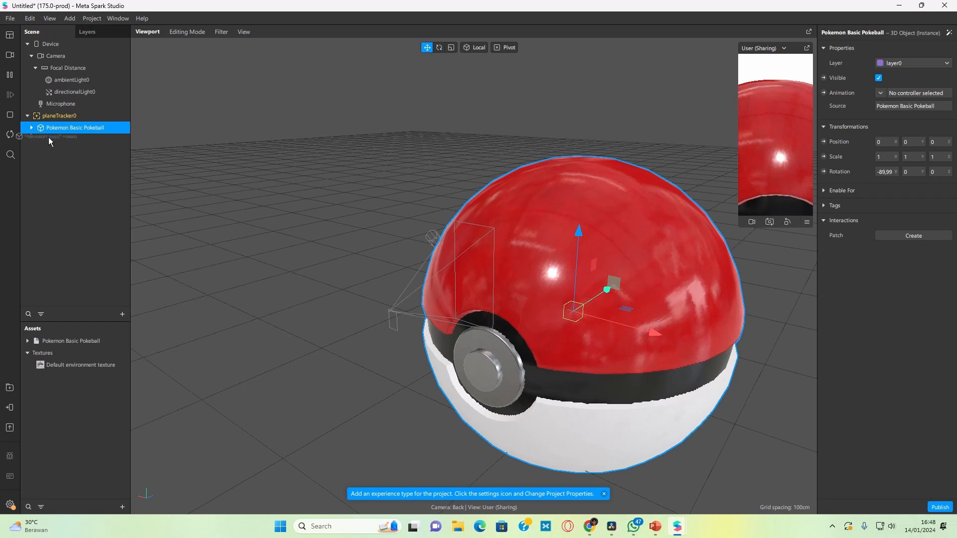
{"action": "mouse_move", "coordinate": [48, 130]}
{"action": "left_mouse_down"}
{"action": "mouse_move", "coordinate": [22, 115]}
{"action": "mouse_move", "coordinate": [23, 62]}
{"action": "mouse_move", "coordinate": [59, 118]}
{"action": "left_mouse_up"}
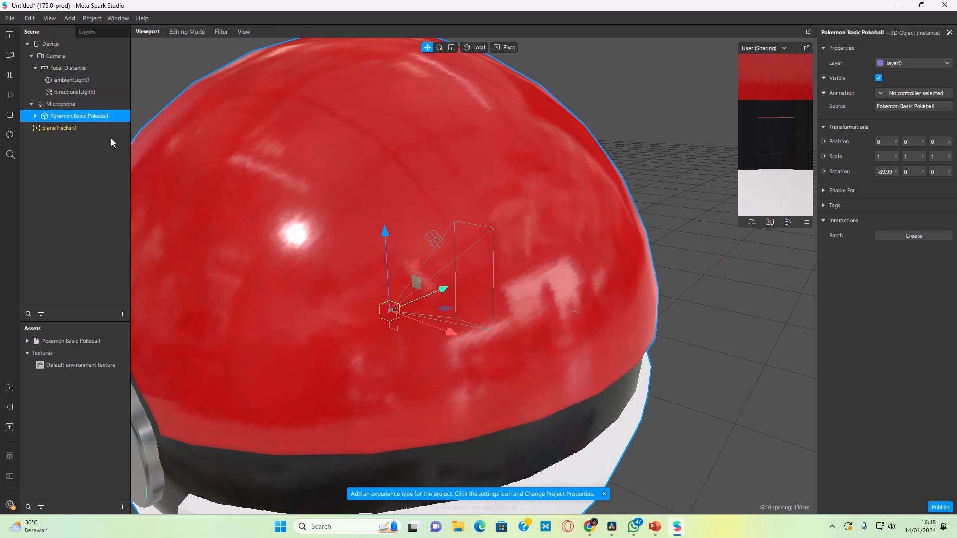
Delete the plane tracker from the scene and add a Hand Tracker object in its place.
{"action": "left_click", "coordinate": [105, 128]}
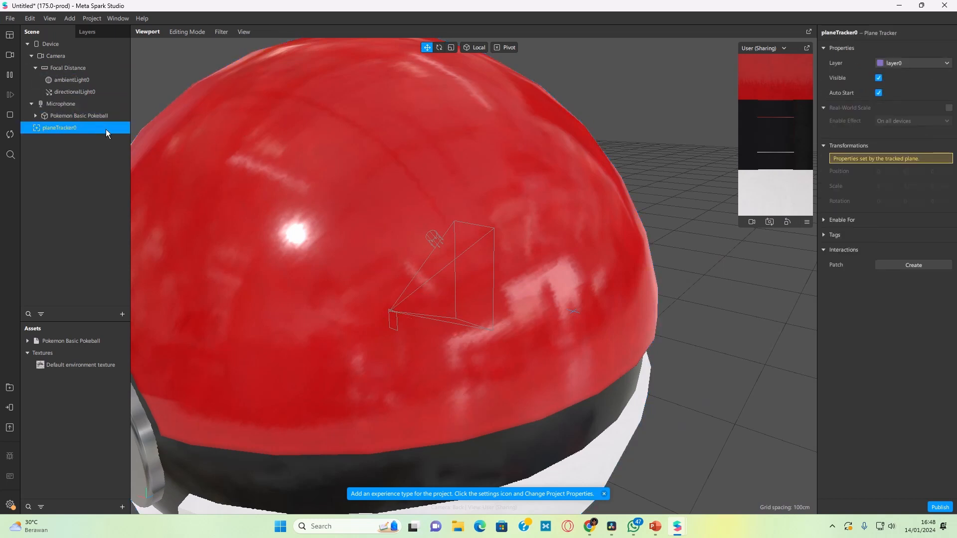
{"action": "key", "text": "Delete"}
{"action": "right_click", "coordinate": [91, 167]}
{"action": "mouse_move", "coordinate": [107, 174]}
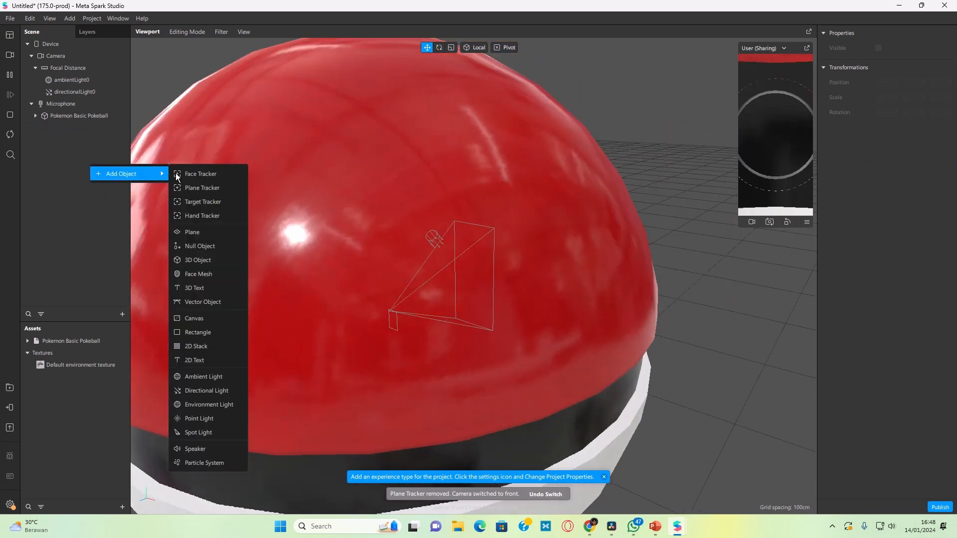
{"action": "left_click", "coordinate": [201, 215]}
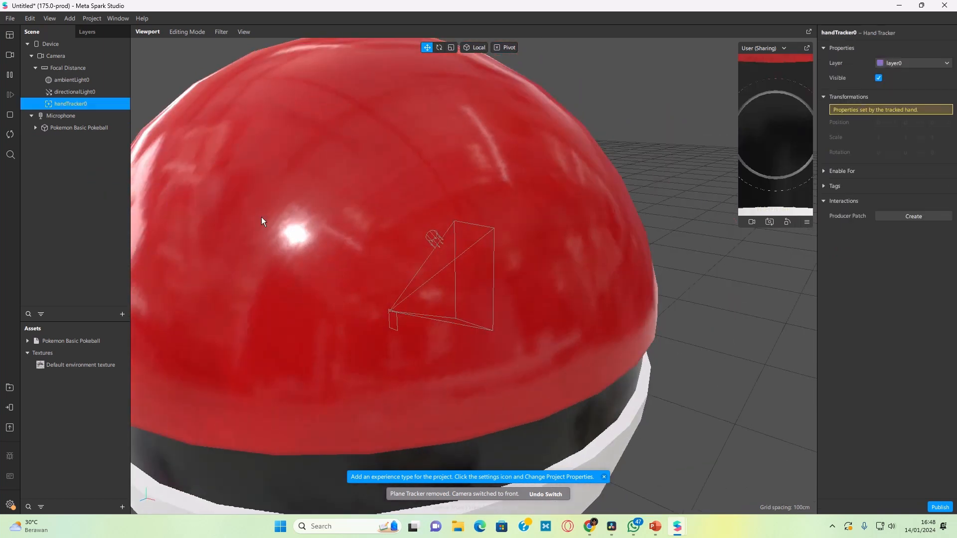
Move the hand tracker under Microphone, above the Pokeball, and select it.
{"action": "left_click_drag", "start_coordinate": [106, 106], "coordinate": [55, 121]}
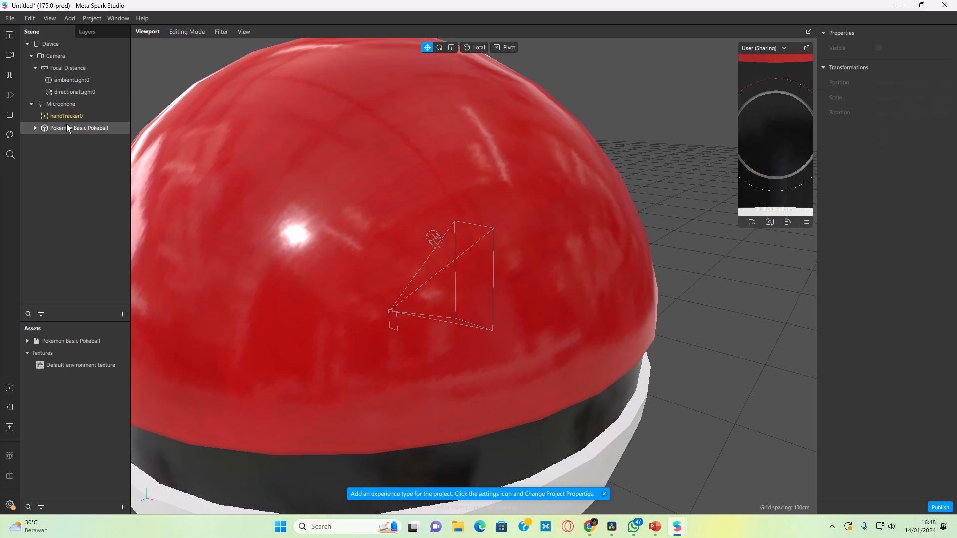
{"action": "left_click", "coordinate": [65, 116]}
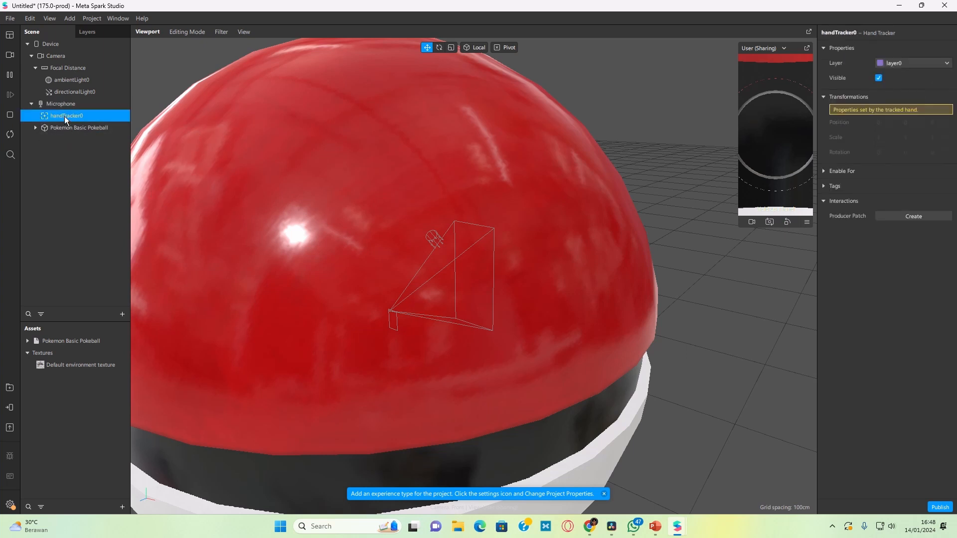
{"action": "scroll", "coordinate": [498, 235], "scroll_direction": "down", "scroll_amount": 5}
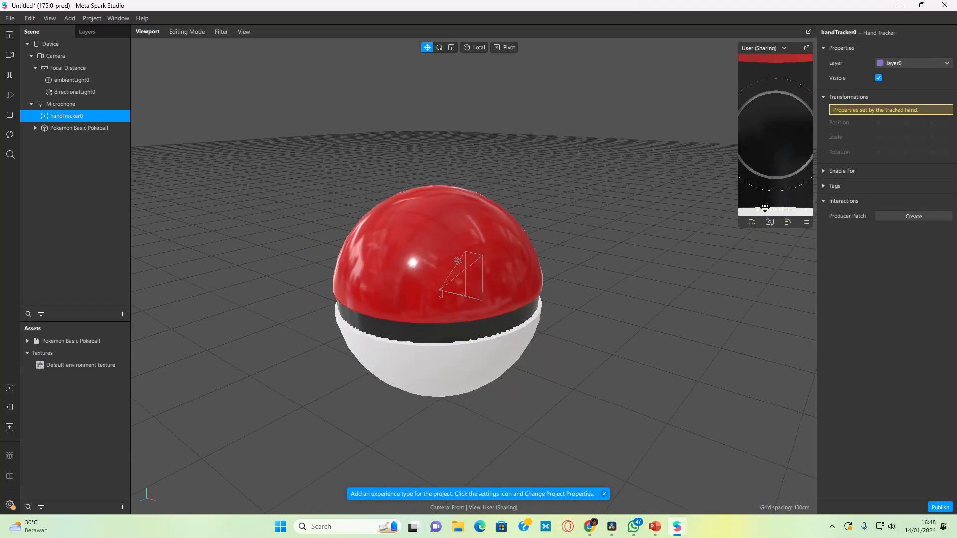
Choose the hand clip as the Real-Time simulation video for the preview.
{"action": "left_click", "coordinate": [751, 222]}
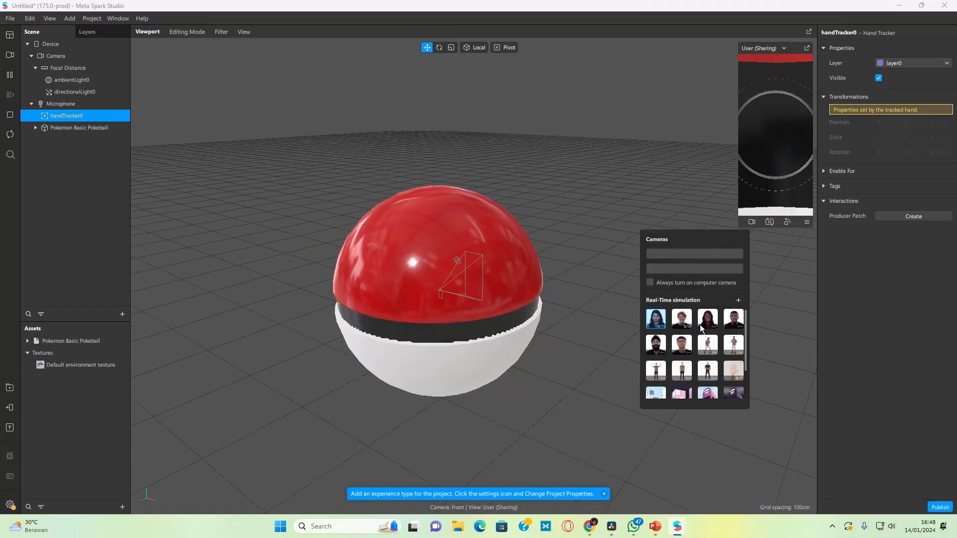
{"action": "left_click", "coordinate": [733, 374]}
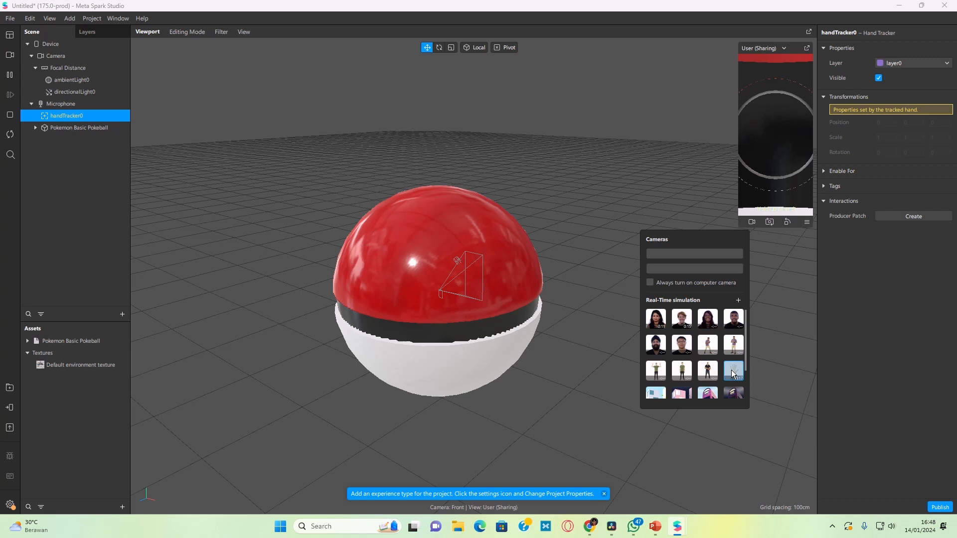
{"action": "left_click", "coordinate": [771, 335]}
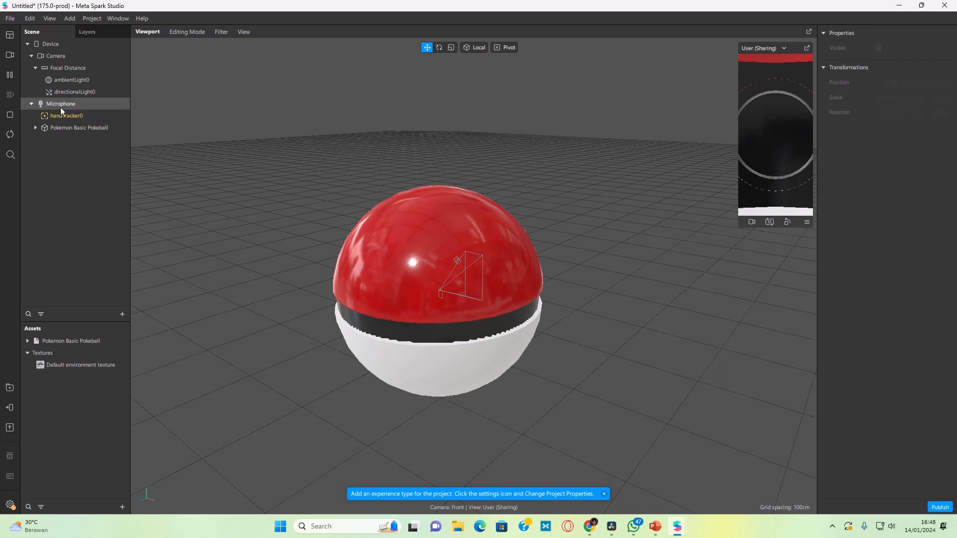
Scale the Pokemon Basic Pokeball down uniformly to about 0.143 on all three axes.
{"action": "left_click", "coordinate": [75, 126]}
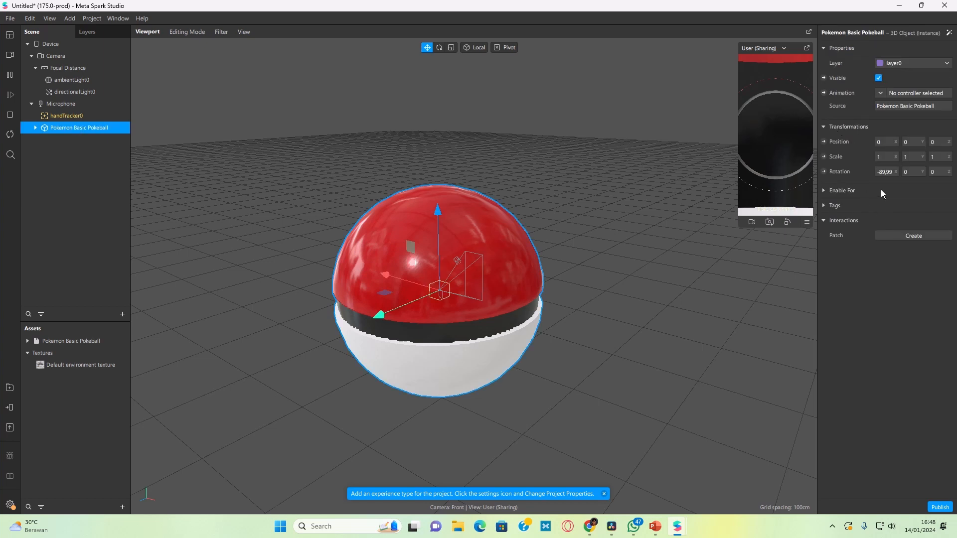
{"action": "left_click", "coordinate": [451, 48]}
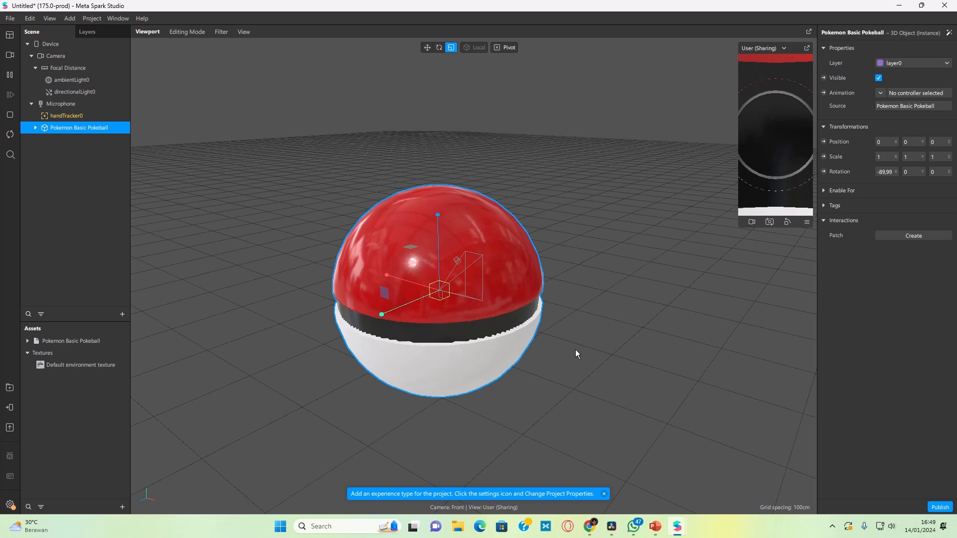
{"action": "right_click_drag", "start_coordinate": [575, 350], "coordinate": [476, 335]}
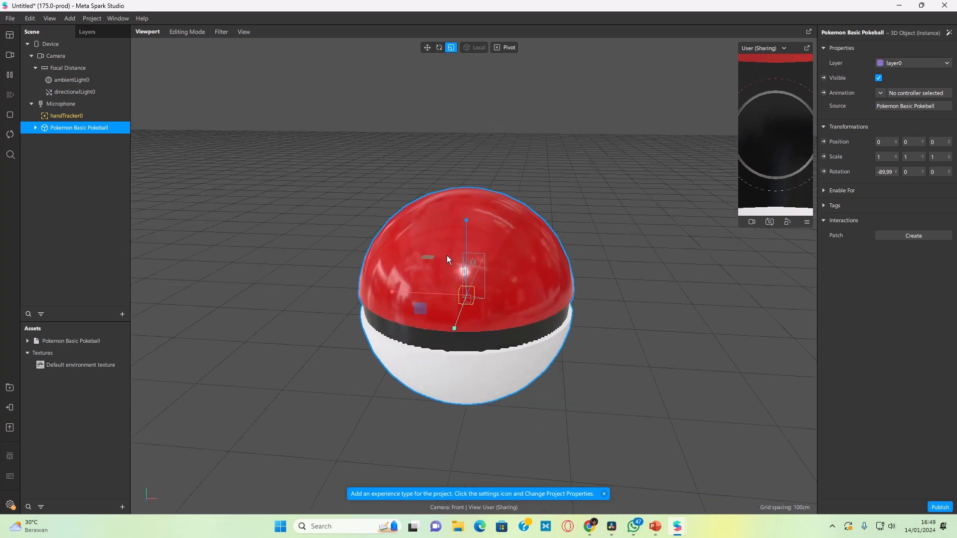
{"action": "right_click_drag", "start_coordinate": [597, 301], "coordinate": [521, 287]}
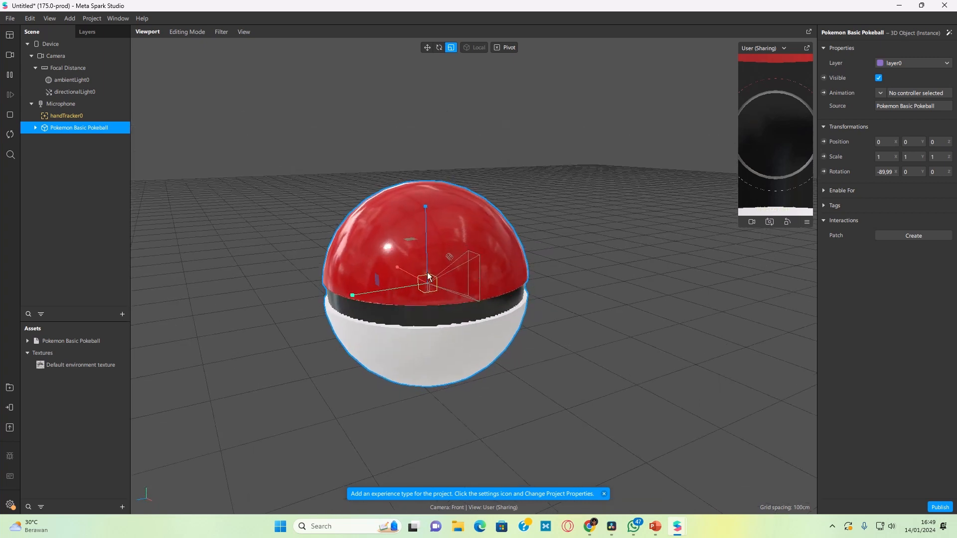
{"action": "left_click_drag", "start_coordinate": [434, 286], "coordinate": [382, 360]}
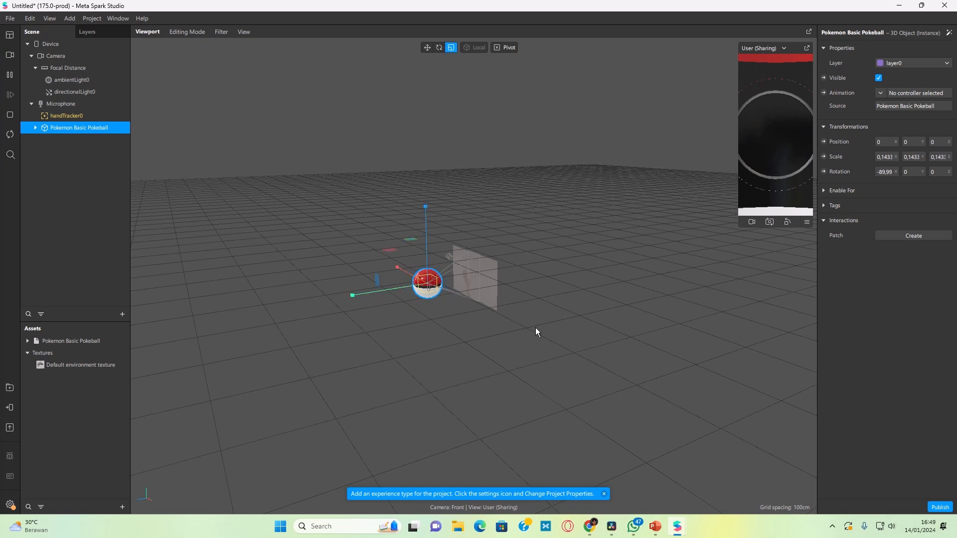
Move the Pokeball away from the camera to about 0.69 on Z and nest it under handTracker0.
{"action": "left_click_drag", "start_coordinate": [535, 327], "coordinate": [532, 306]}
{"action": "scroll", "coordinate": [530, 306], "scroll_direction": "up", "scroll_amount": 5}
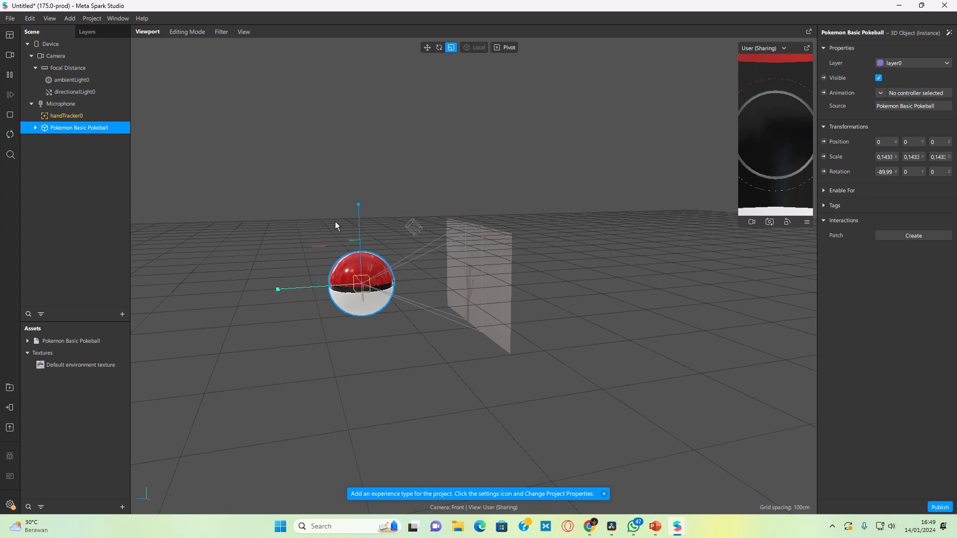
{"action": "left_click", "coordinate": [428, 47]}
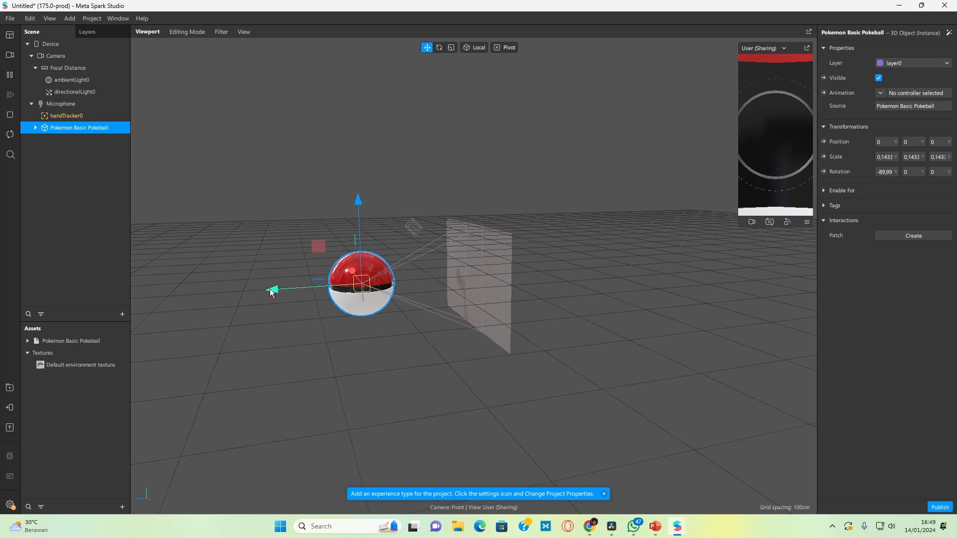
{"action": "left_click_drag", "start_coordinate": [270, 289], "coordinate": [429, 308]}
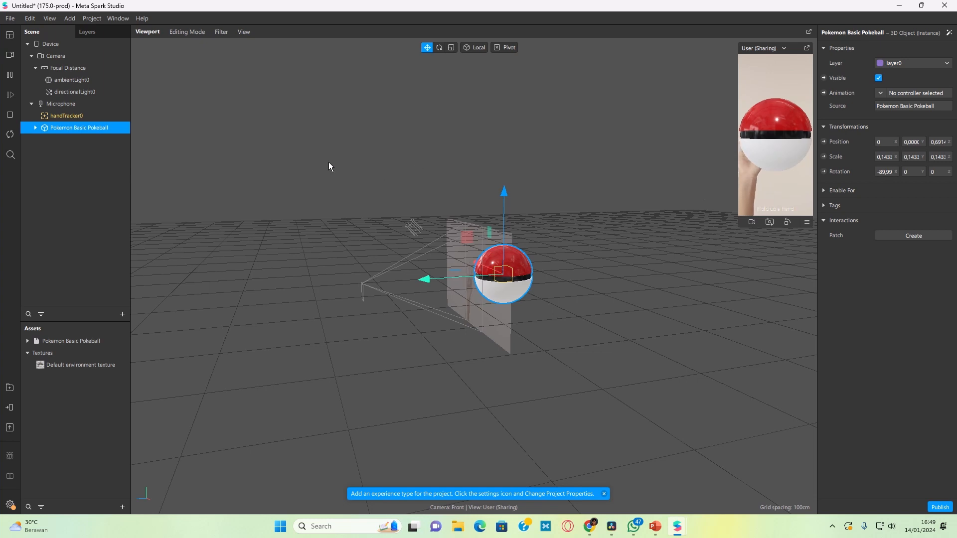
{"action": "left_click_drag", "start_coordinate": [48, 128], "coordinate": [78, 118]}
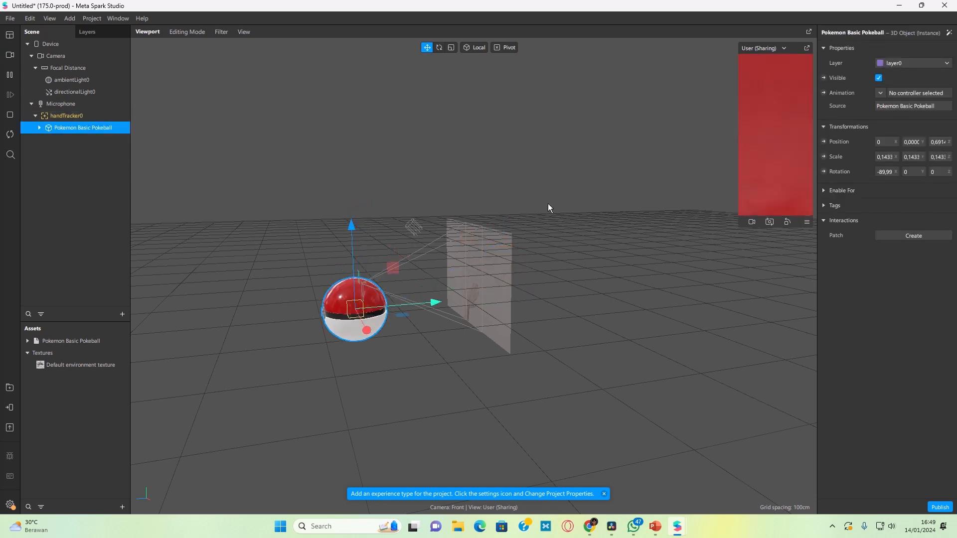
Pause the preview simulation and move the nested Pokeball along its depth axis to about -0.52 on Z.
{"action": "left_click", "coordinate": [11, 114]}
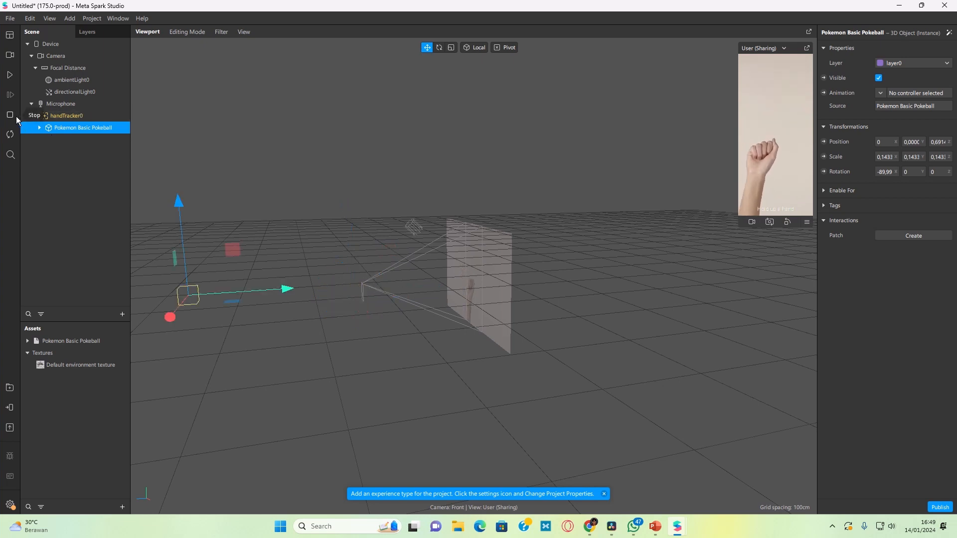
{"action": "left_click", "coordinate": [10, 76]}
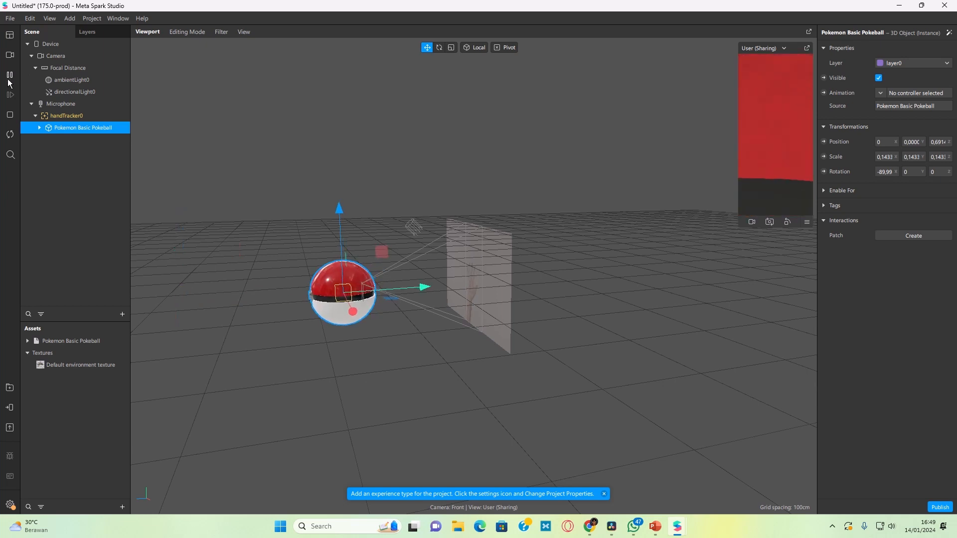
{"action": "left_click", "coordinate": [9, 76]}
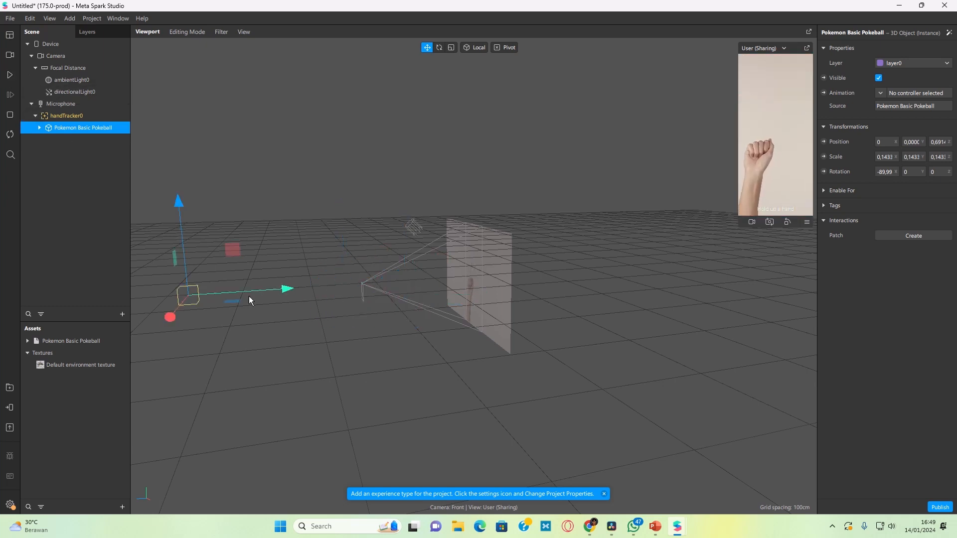
{"action": "left_click_drag", "start_coordinate": [217, 298], "coordinate": [539, 292]}
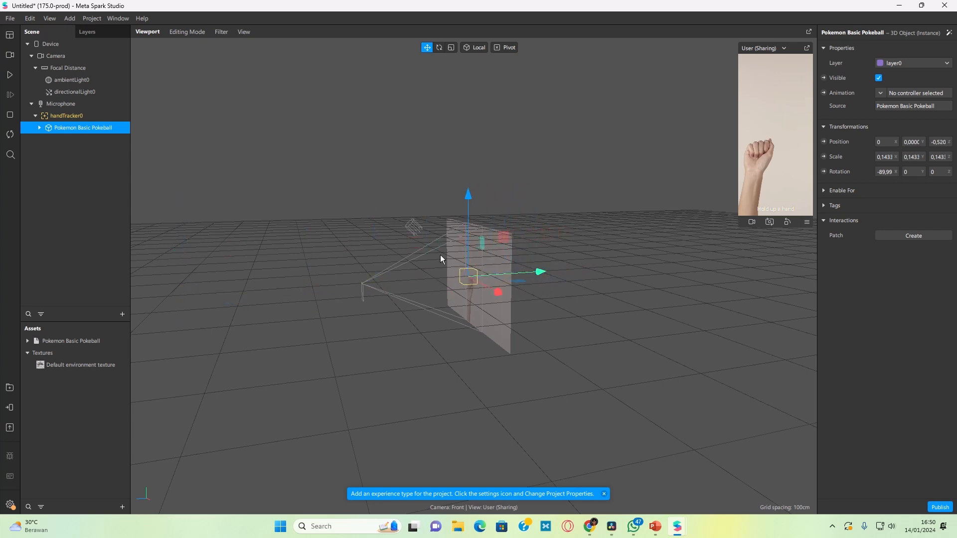